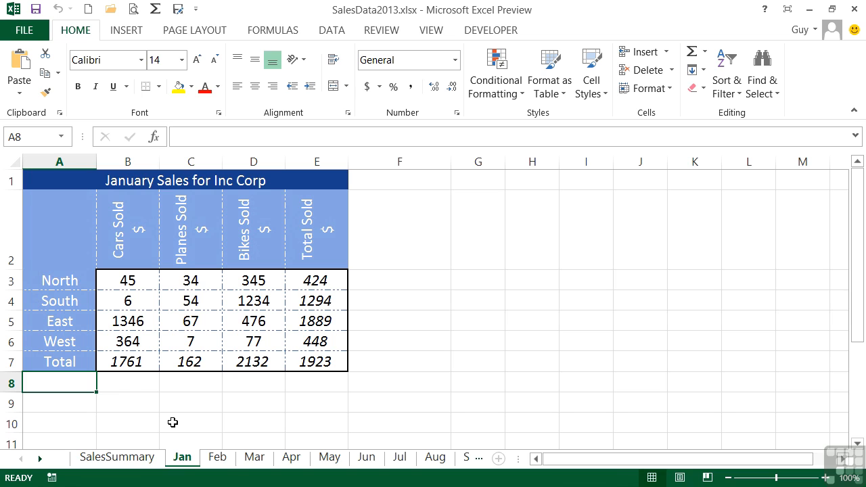
Step: Group the Jan through Dec sheets and clear the sales figures in B3:D6 on all of them
{"action": "left_click", "coordinate": [41, 461]}
{"action": "left_click", "coordinate": [41, 462]}
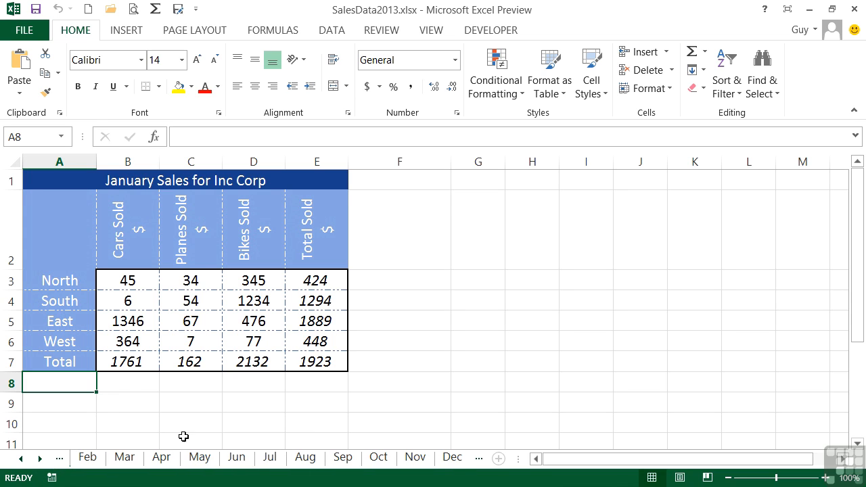
{"action": "left_click", "coordinate": [452, 460], "text": "shift"}
{"action": "left_click_drag", "start_coordinate": [142, 280], "coordinate": [231, 335]}
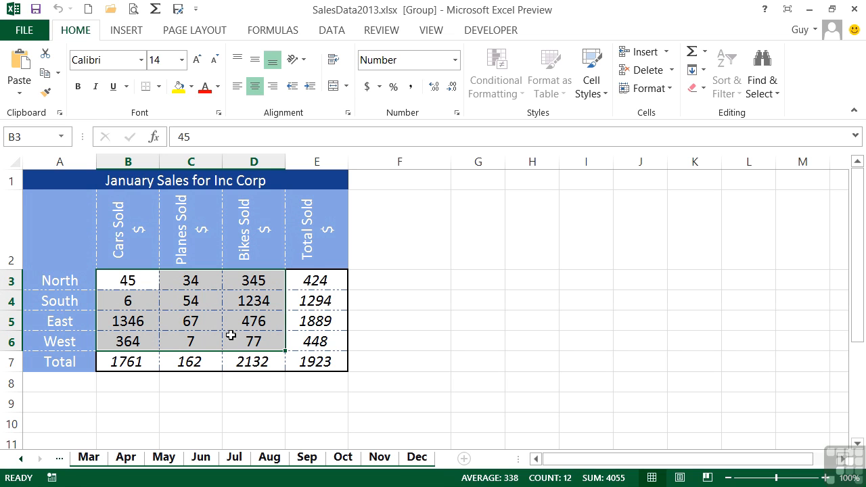
{"action": "key", "text": "Delete"}
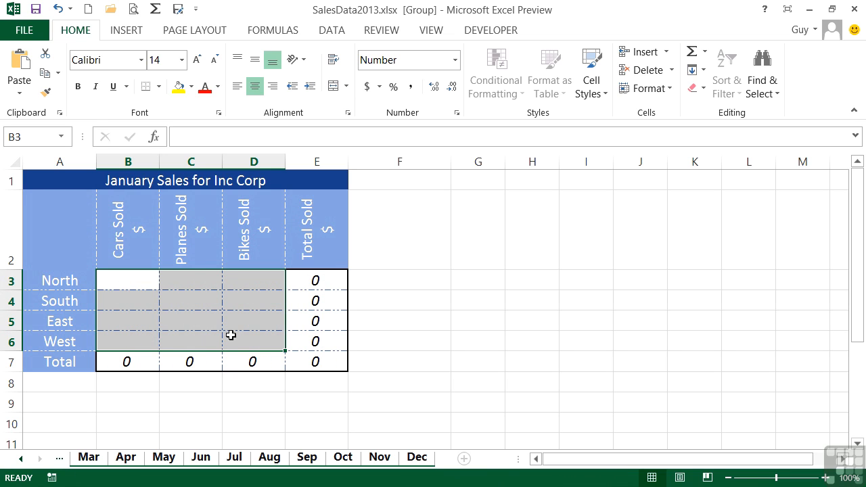
Step: Check the cleared range on several month sheets, including March, and ungroup the sheets by returning to SalesSummary
{"action": "left_click", "coordinate": [234, 458]}
{"action": "left_click", "coordinate": [198, 458]}
{"action": "left_click", "coordinate": [126, 458]}
{"action": "left_click", "coordinate": [88, 457]}
{"action": "left_click", "coordinate": [21, 458]}
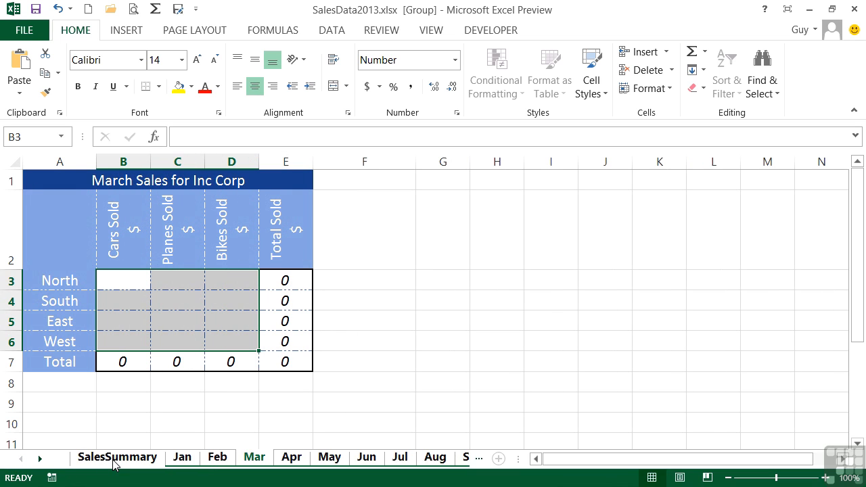
{"action": "left_click", "coordinate": [115, 459]}
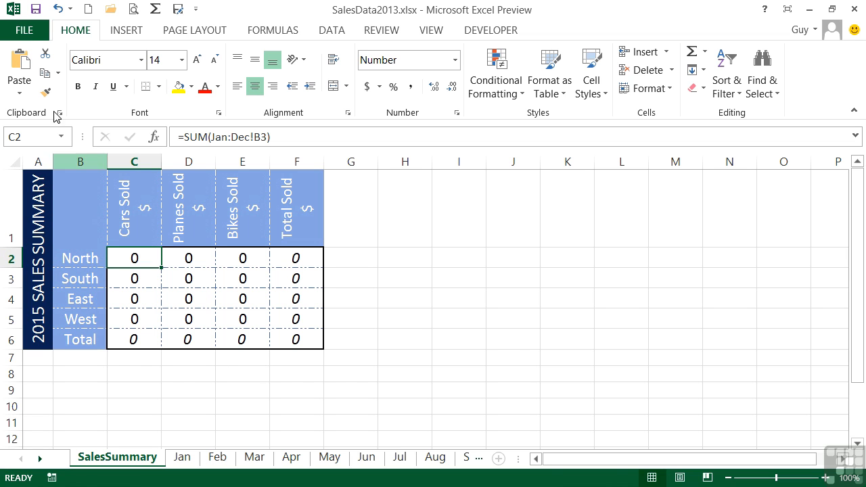
Step: Set the default personal templates location in the save options to C:\Users\Training\Documents\templates
{"action": "left_click", "coordinate": [27, 32]}
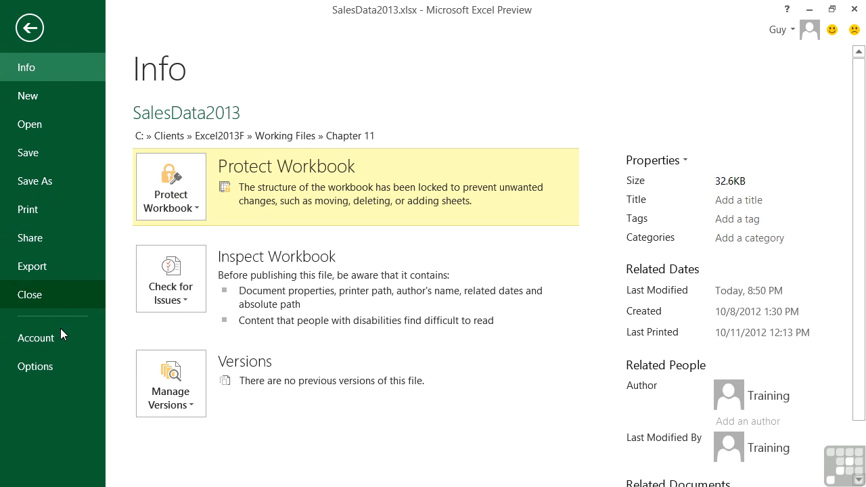
{"action": "left_click", "coordinate": [52, 362]}
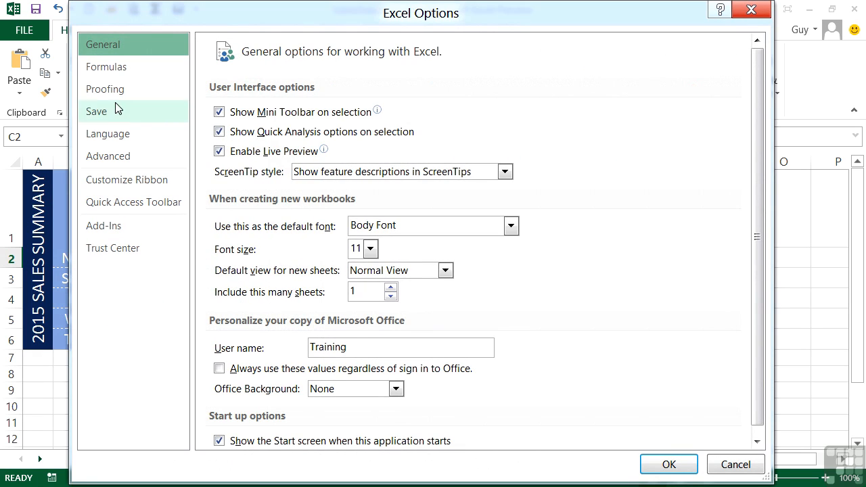
{"action": "left_click", "coordinate": [104, 112]}
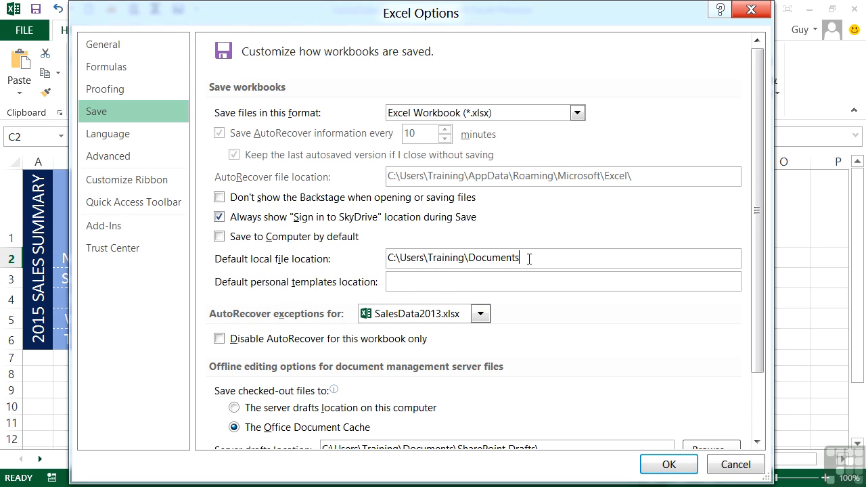
{"action": "double_click", "coordinate": [390, 258]}
{"action": "key", "text": "ctrl+c"}
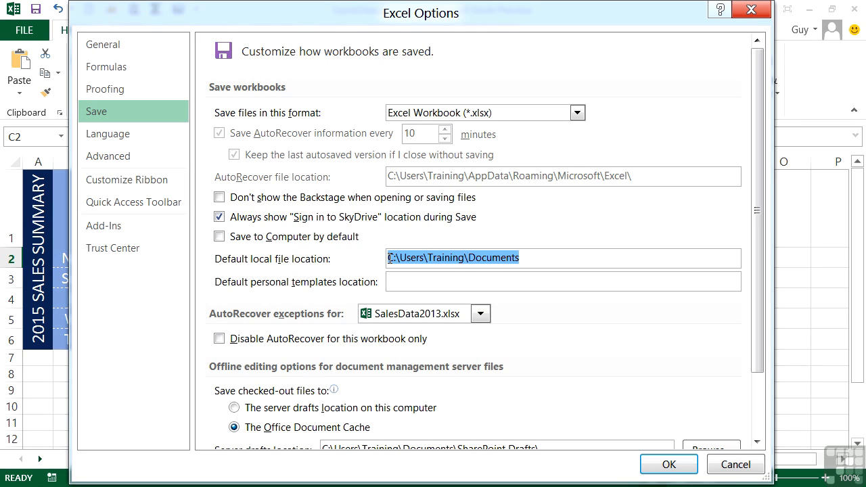
{"action": "left_click", "coordinate": [397, 279]}
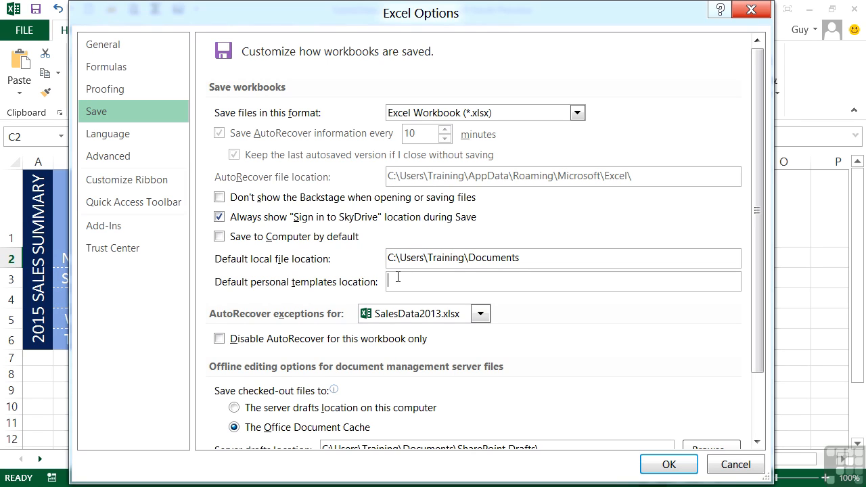
{"action": "key", "text": "ctrl+v"}
{"action": "type", "text": "\\"}
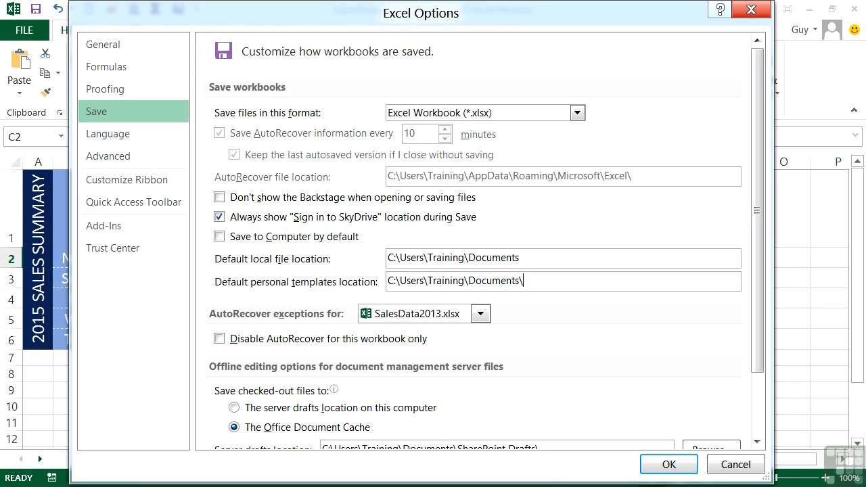
{"action": "type", "text": "templates"}
{"action": "left_click", "coordinate": [665, 465]}
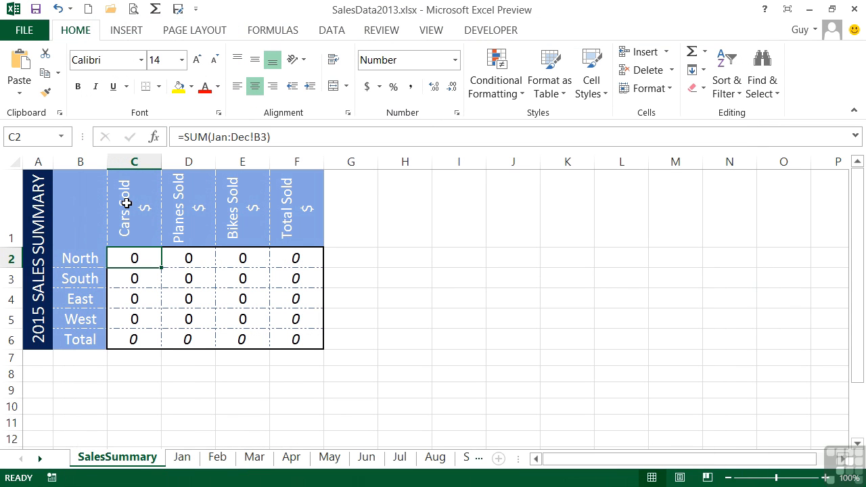
Step: Start saving a copy of the workbook in the Documents templates folder with the Excel Template (*.xltx) file type
{"action": "left_click", "coordinate": [18, 33]}
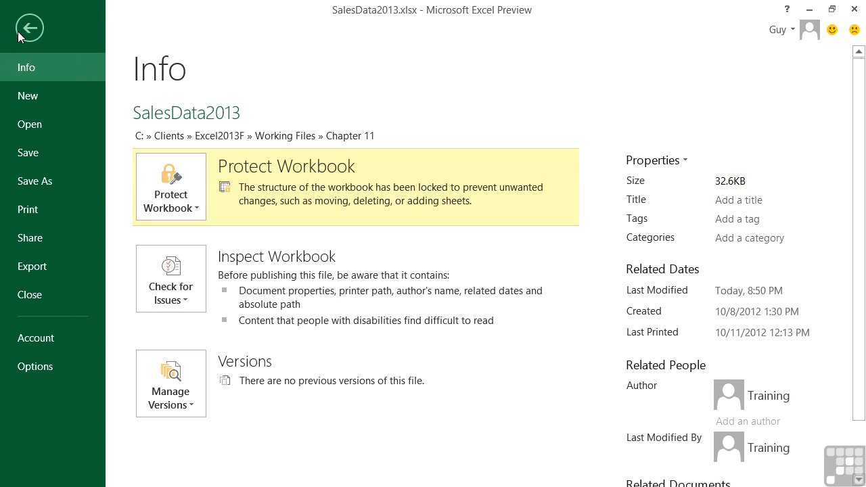
{"action": "left_click", "coordinate": [56, 187]}
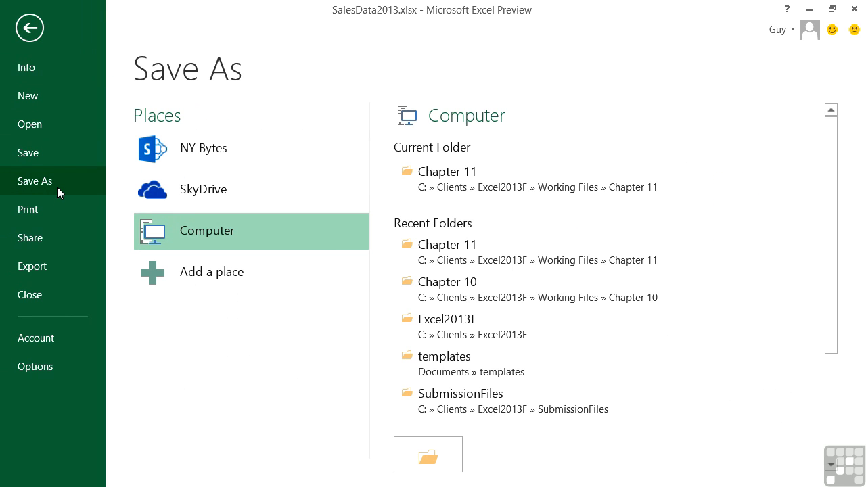
{"action": "left_click", "coordinate": [437, 447]}
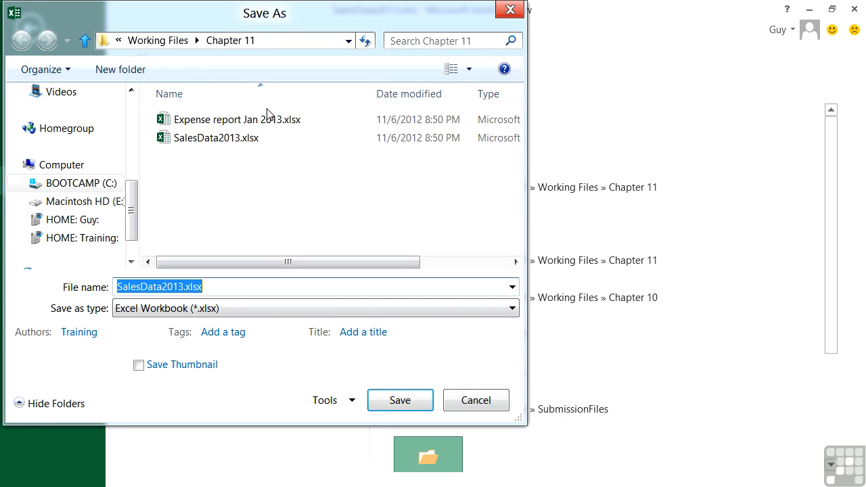
{"action": "left_click_drag", "start_coordinate": [129, 198], "coordinate": [122, 142]}
{"action": "left_click", "coordinate": [86, 203]}
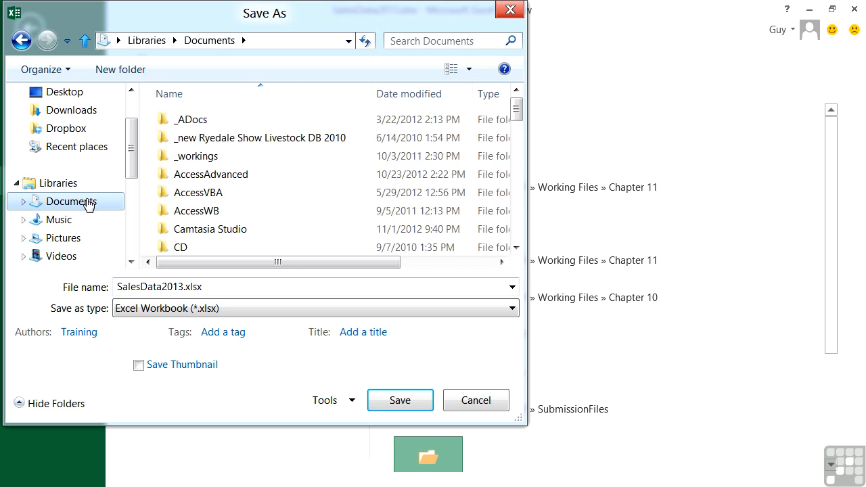
{"action": "left_click_drag", "start_coordinate": [516, 110], "coordinate": [517, 215]}
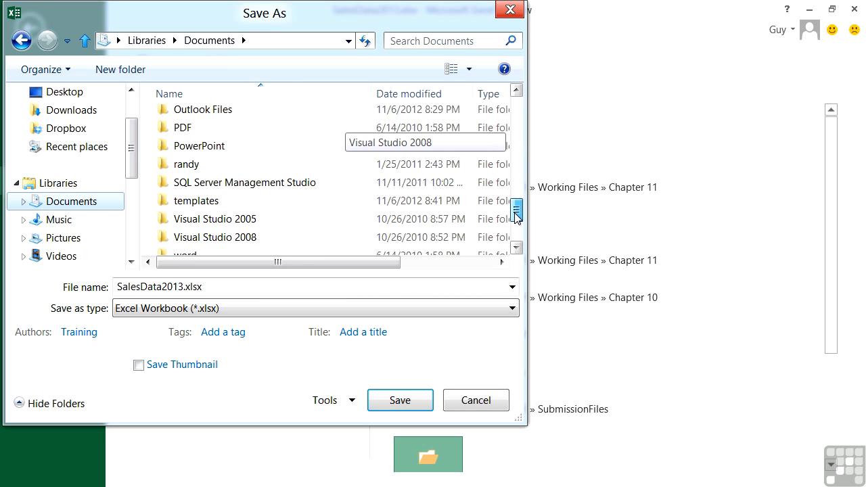
{"action": "double_click", "coordinate": [219, 199]}
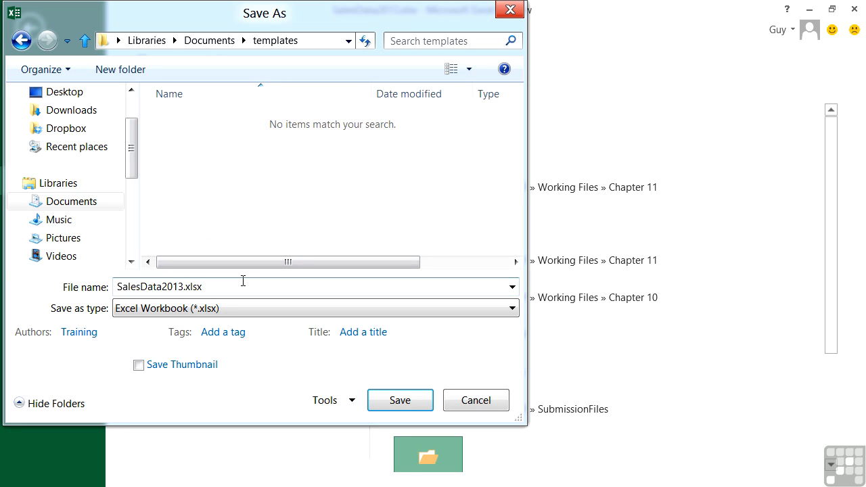
{"action": "left_click", "coordinate": [193, 311]}
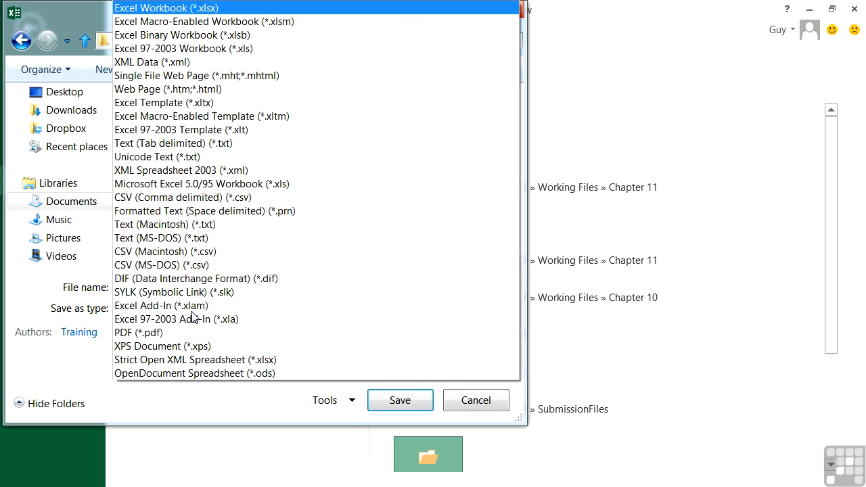
{"action": "left_click", "coordinate": [202, 103]}
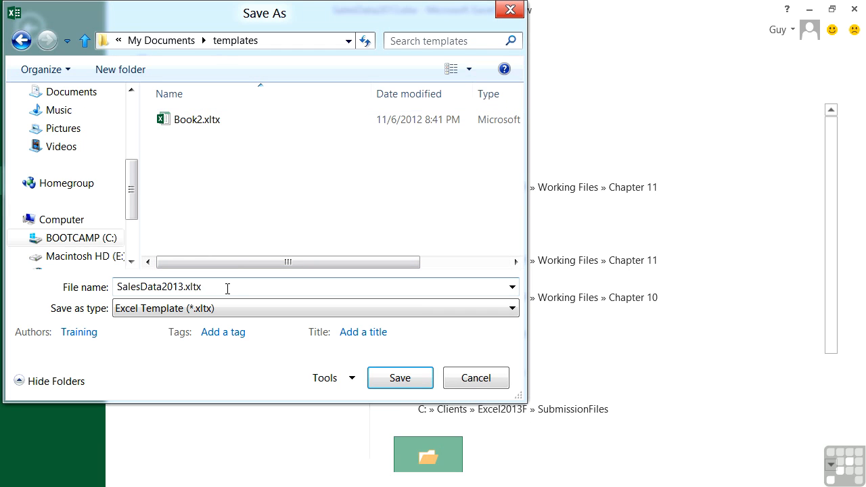
Step: Remove the year from the file name and save the template as SalesData.xltx
{"action": "double_click", "coordinate": [226, 290]}
{"action": "left_click", "coordinate": [180, 287]}
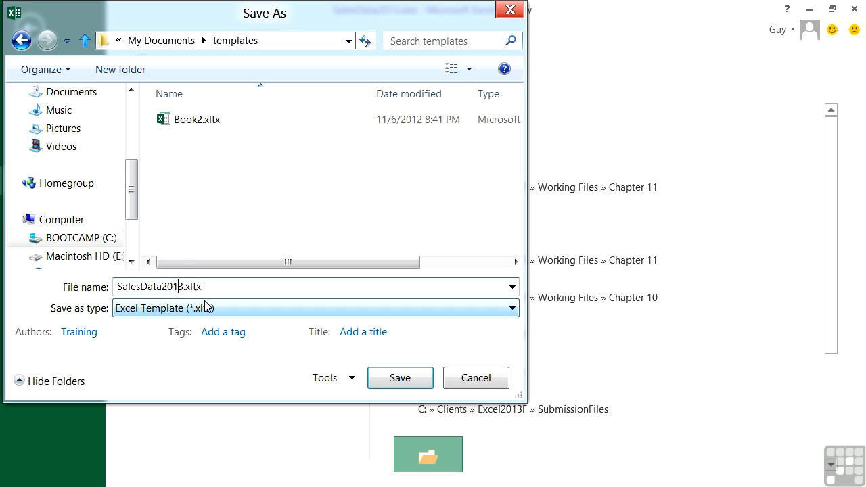
{"action": "key", "text": "Delete"}
{"action": "key", "text": "BackSpace"}
{"action": "key", "text": "BackSpace"}
{"action": "key", "text": "BackSpace"}
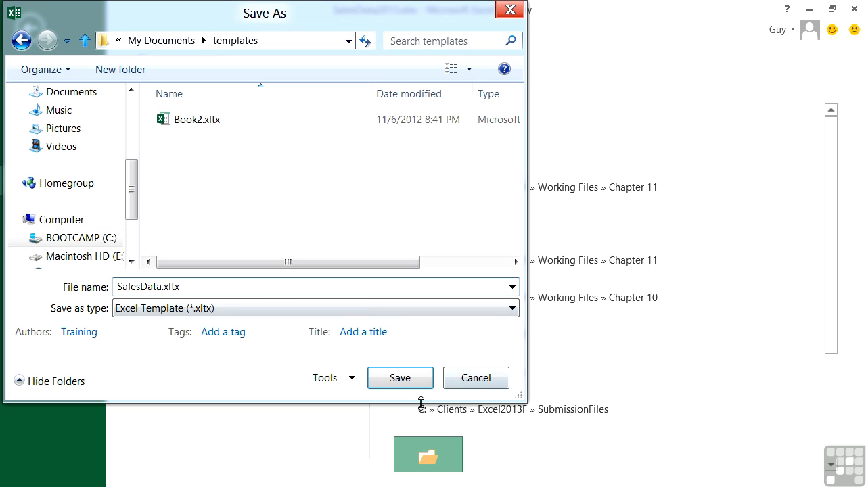
{"action": "left_click", "coordinate": [400, 378]}
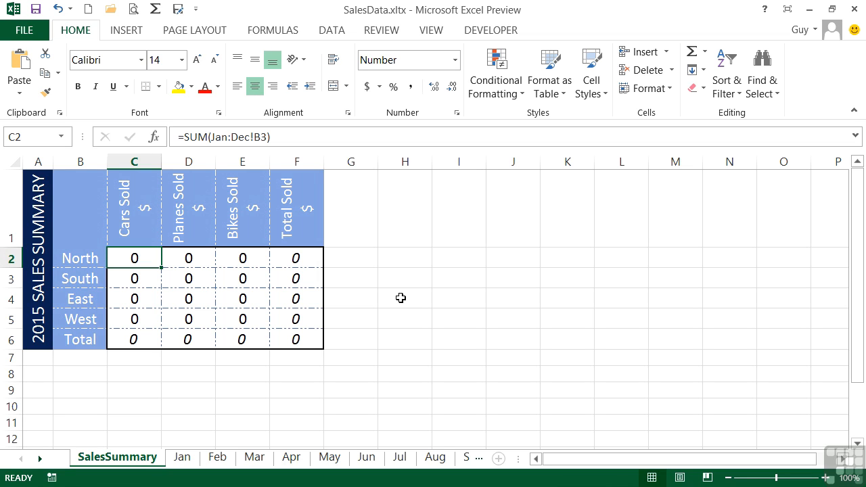
Step: Close the template file and create a new workbook from the personal SalesData template
{"action": "key", "text": "ctrl+w"}
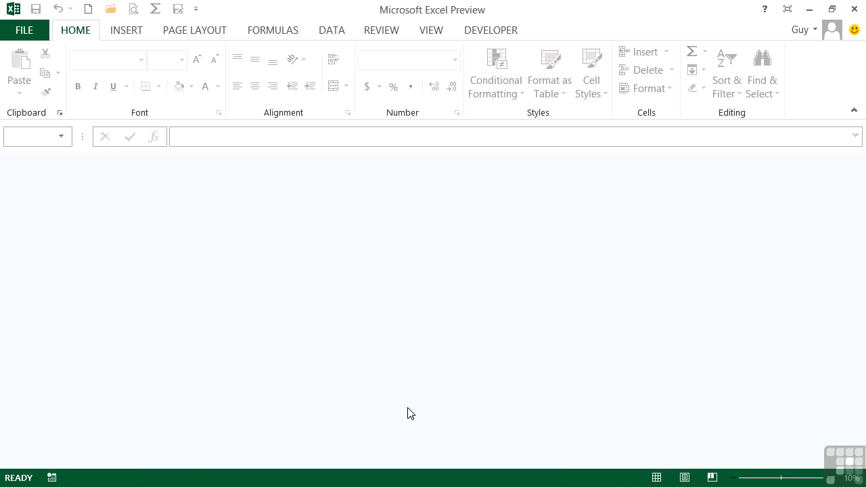
{"action": "left_click", "coordinate": [37, 34]}
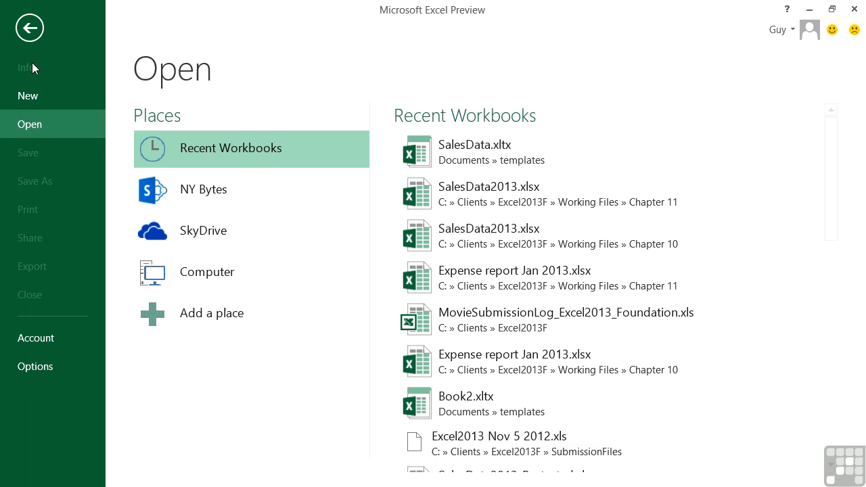
{"action": "left_click", "coordinate": [32, 99]}
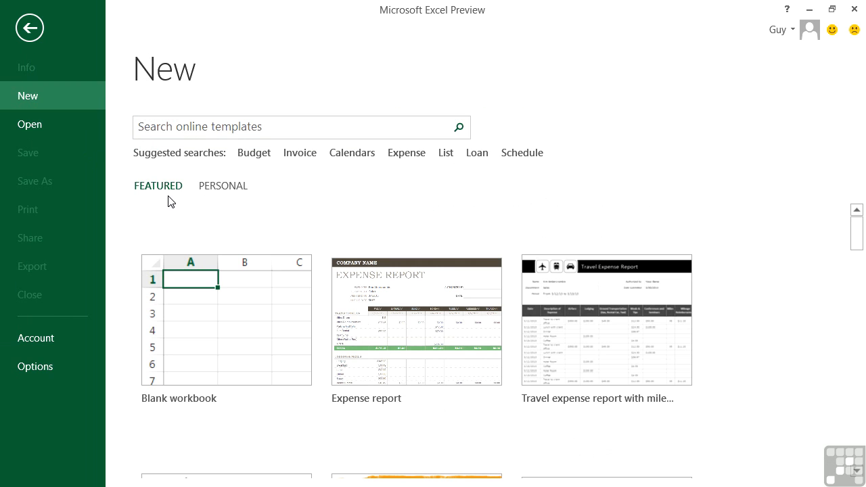
{"action": "left_click", "coordinate": [229, 192]}
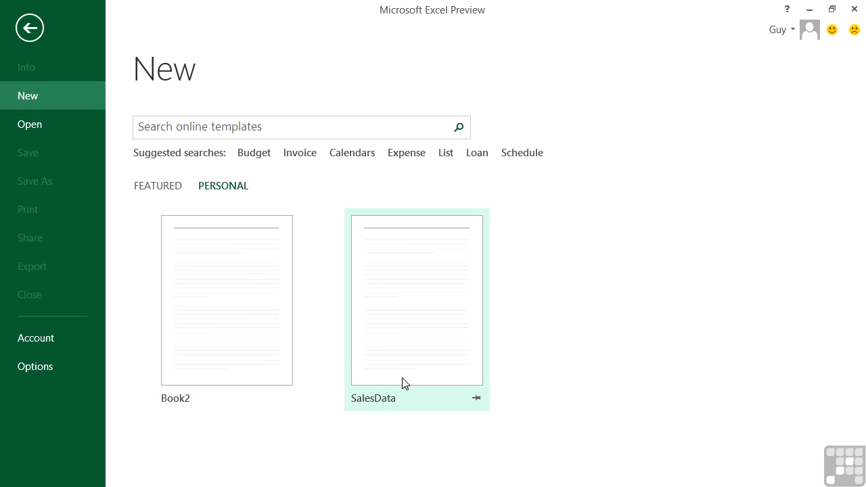
{"action": "left_click", "coordinate": [435, 305]}
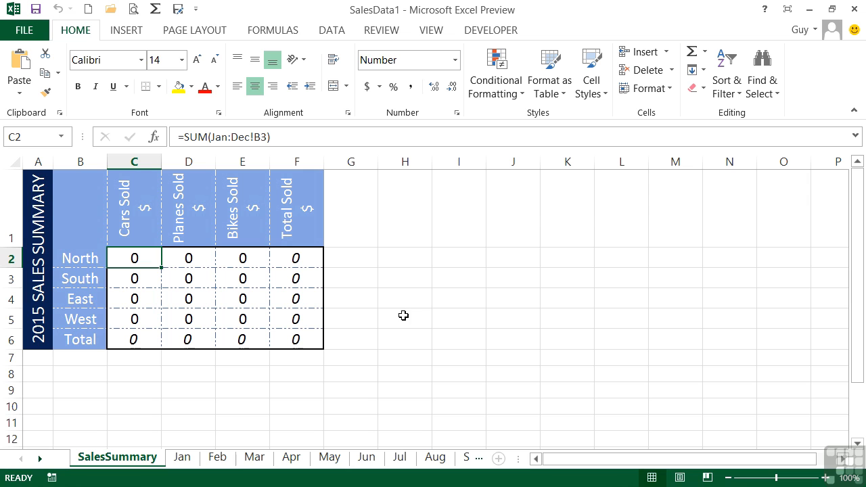
Step: On the Jan sheet, enter Planes Sold values of 487 for North, 4 for South and 45 for East
{"action": "left_click", "coordinate": [183, 459]}
{"action": "left_click", "coordinate": [198, 289]}
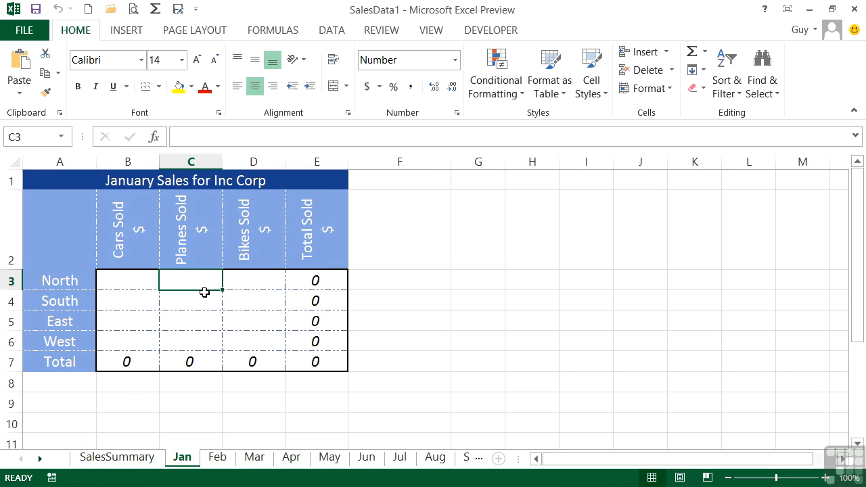
{"action": "type", "text": "487"}
{"action": "key", "text": "Return"}
{"action": "type", "text": "4"}
{"action": "key", "text": "Return"}
{"action": "type", "text": "45"}
{"action": "key", "text": "Return"}
Step: Save the new workbook on the computer in the Chapter 11 folder as SalesData2014.xlsx
{"action": "left_click", "coordinate": [24, 30]}
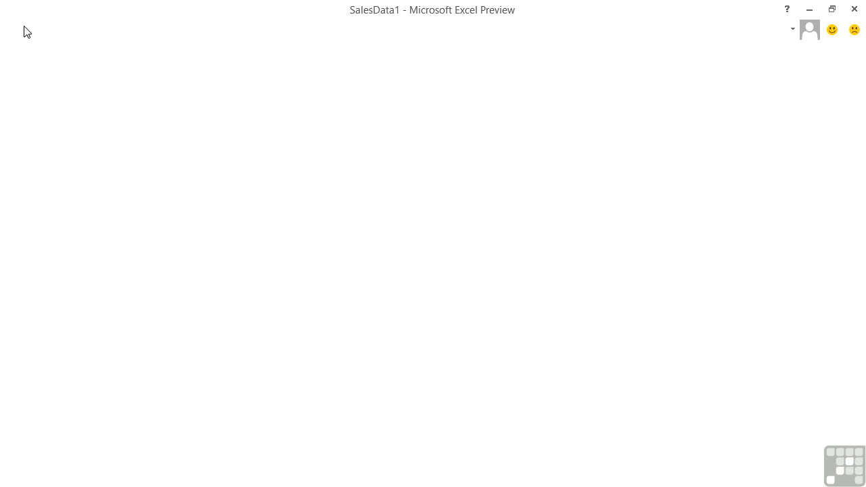
{"action": "left_click", "coordinate": [31, 151]}
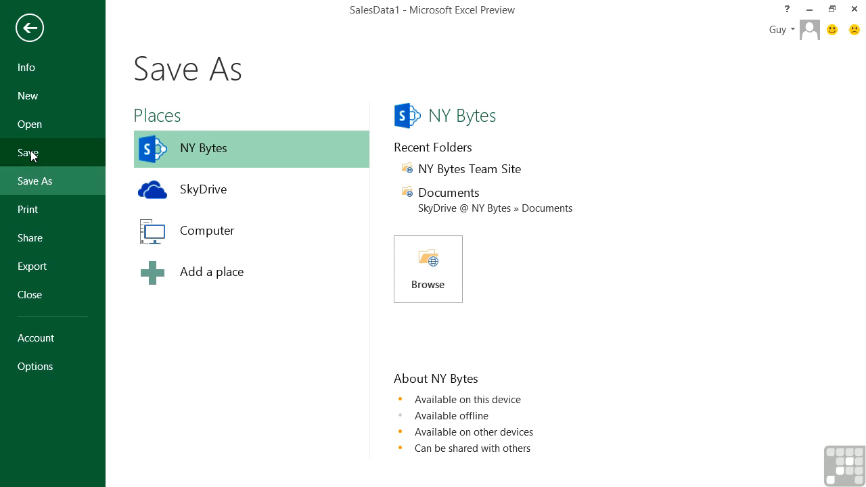
{"action": "left_click", "coordinate": [264, 189]}
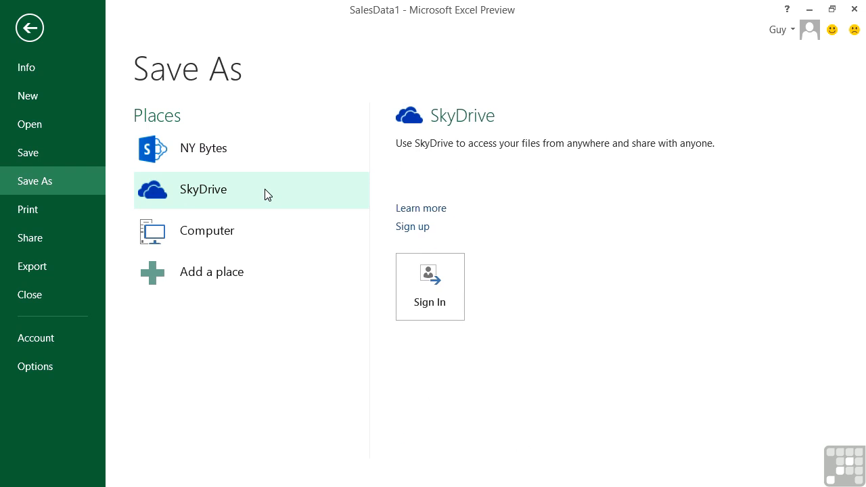
{"action": "left_click", "coordinate": [250, 231]}
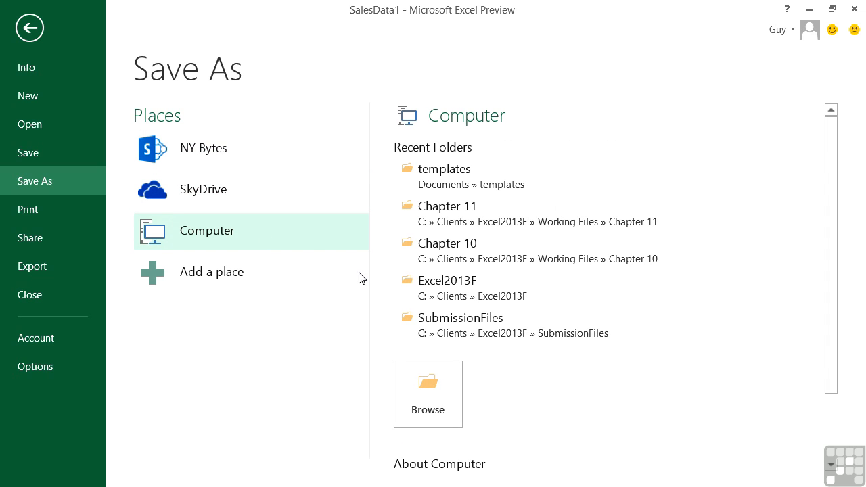
{"action": "left_click", "coordinate": [506, 215]}
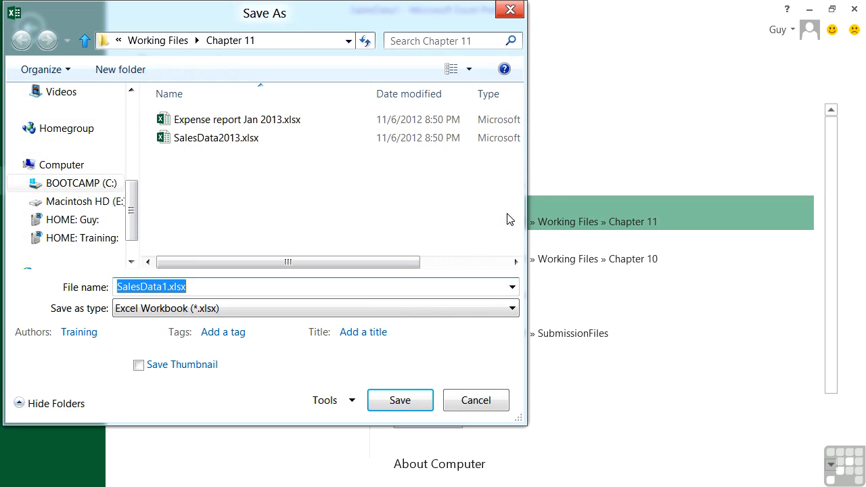
{"action": "left_click", "coordinate": [167, 287]}
{"action": "key", "text": "BackSpace"}
{"action": "type", "text": "2014"}
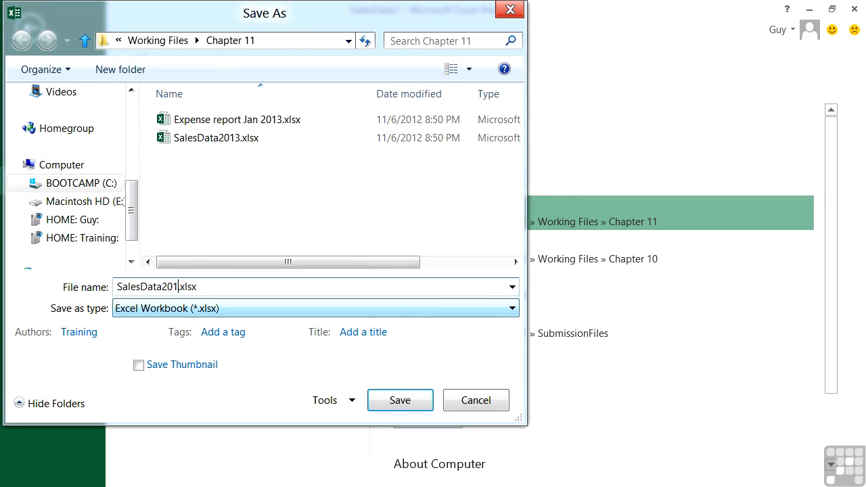
{"action": "left_click", "coordinate": [417, 406]}
Step: View the personal and featured templates offered for creating a new workbook
{"action": "left_click", "coordinate": [39, 33]}
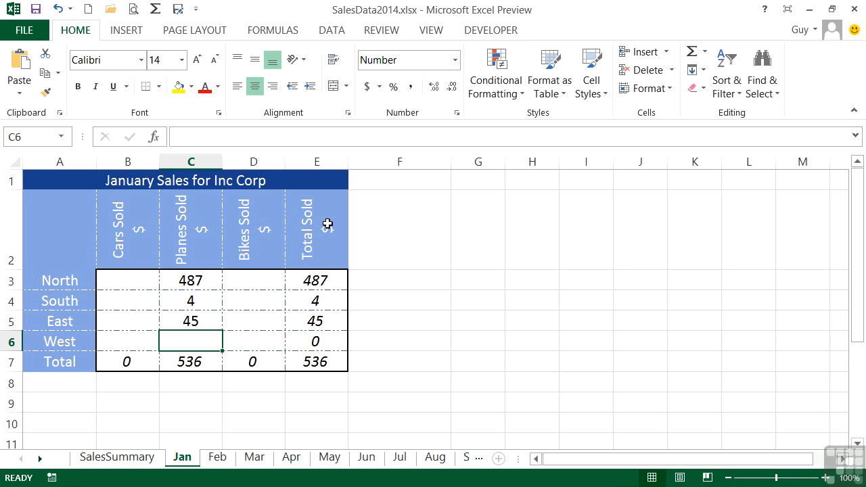
{"action": "left_click", "coordinate": [24, 29]}
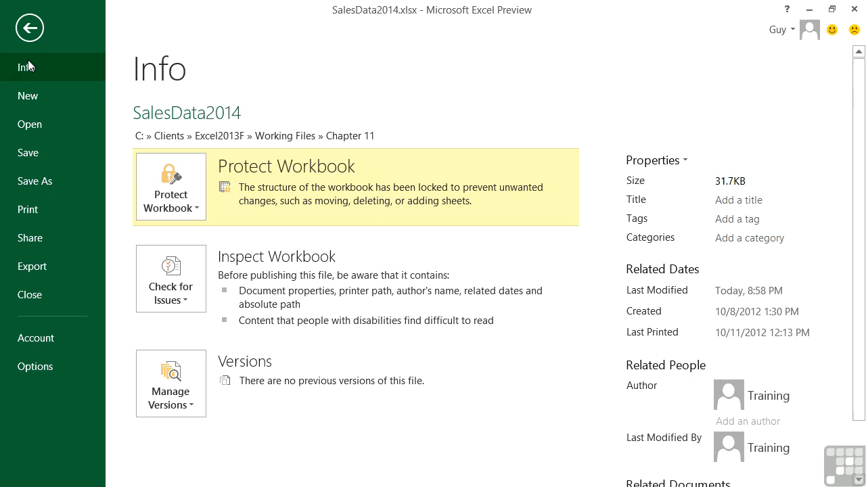
{"action": "left_click", "coordinate": [20, 96]}
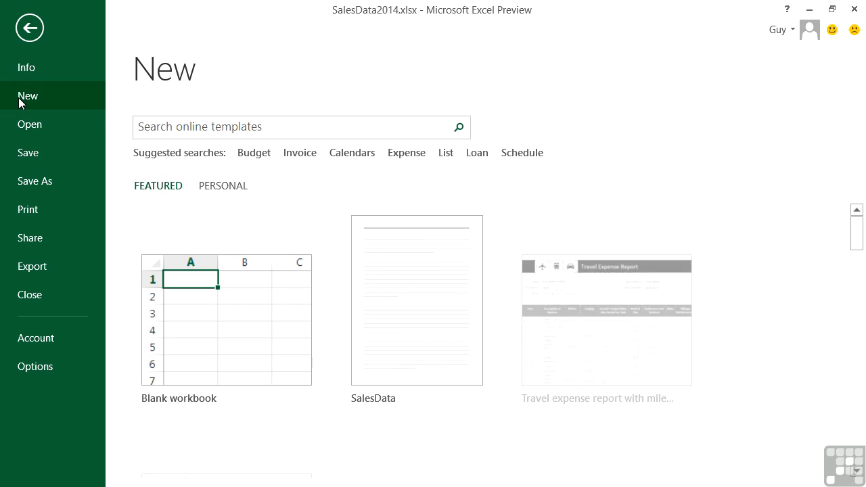
{"action": "left_click", "coordinate": [218, 188]}
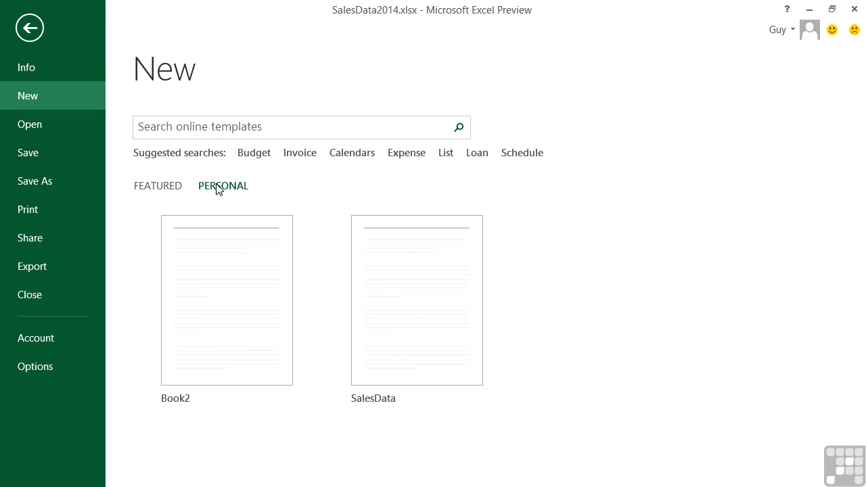
{"action": "left_click", "coordinate": [154, 188]}
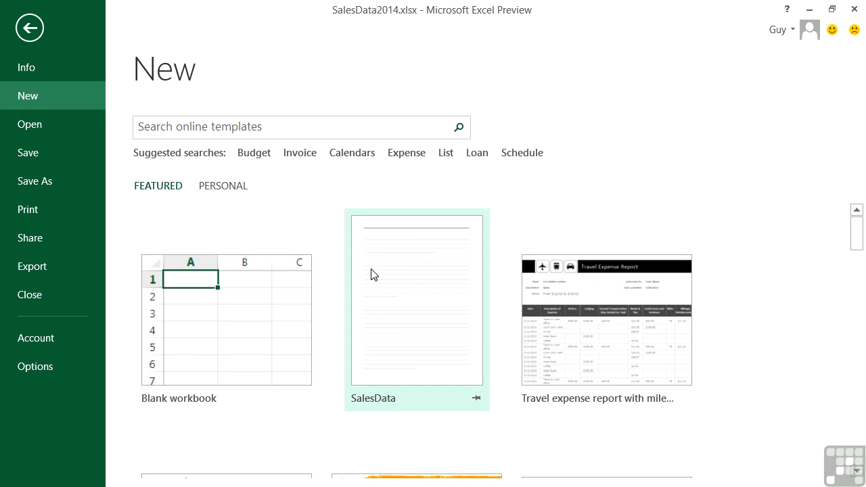